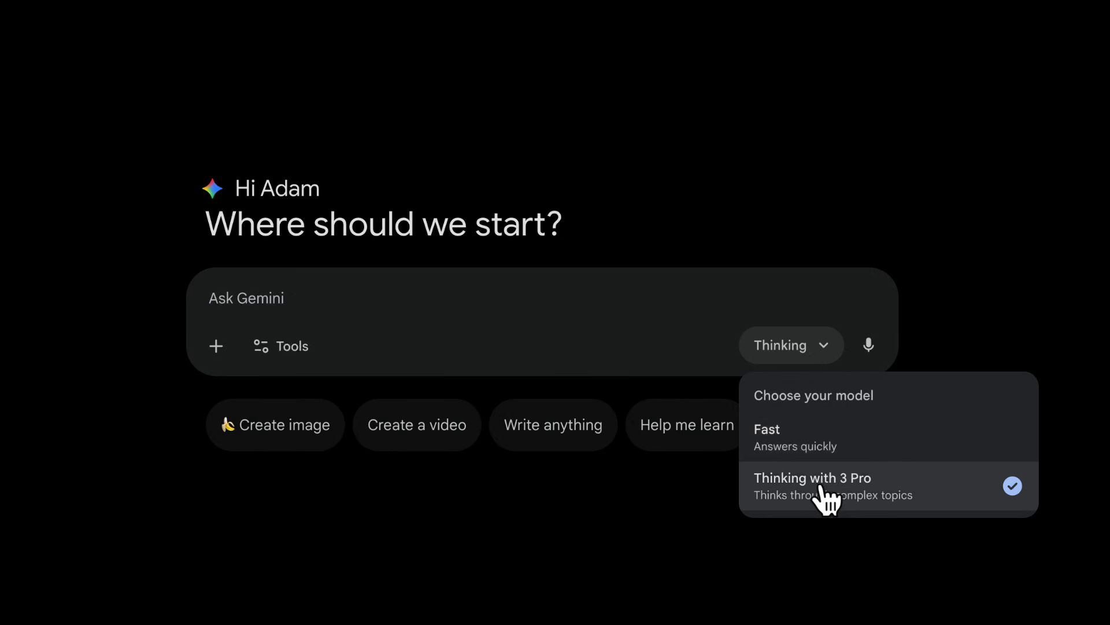
# Step: Keep the Thinking with 3 Pro model and switch Gemini to image creation from Tools
pyautogui.click(300, 445)
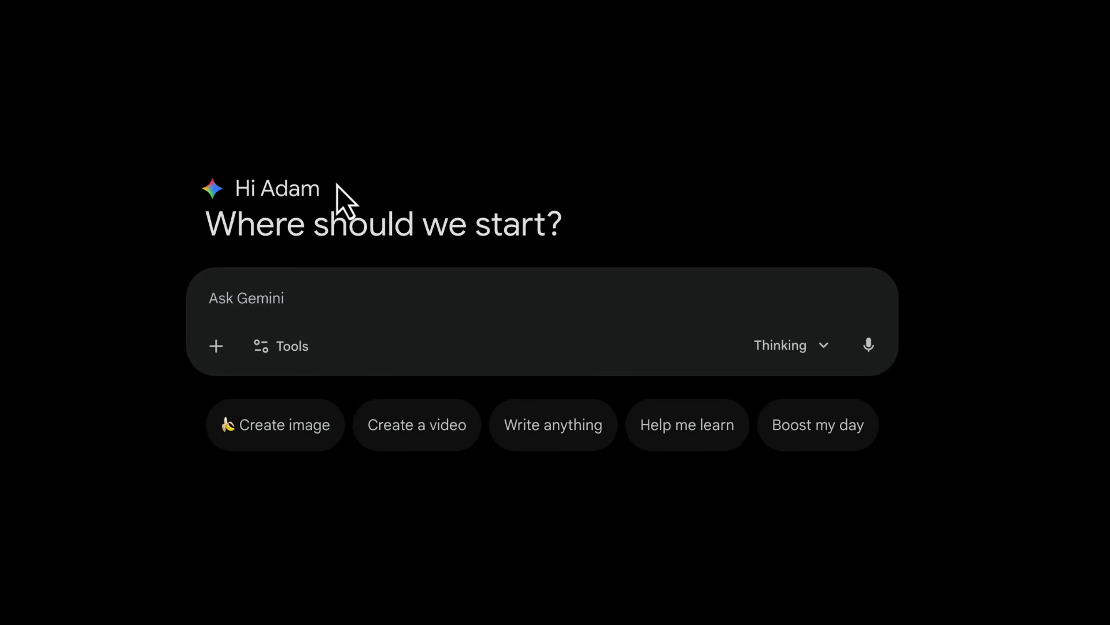
pyautogui.click(817, 345)
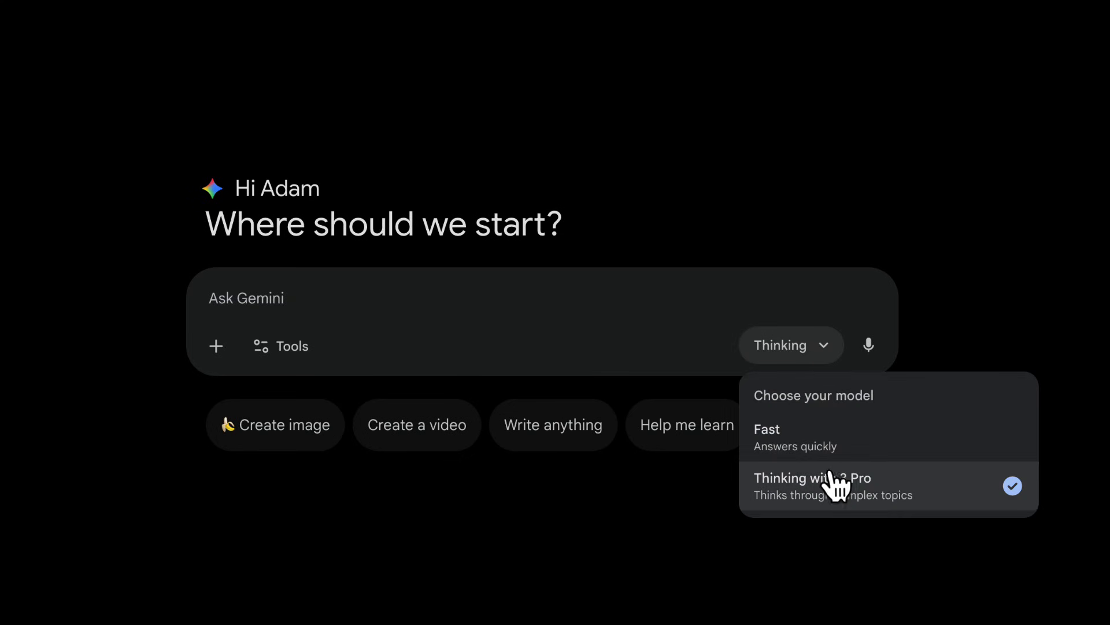
pyautogui.click(299, 444)
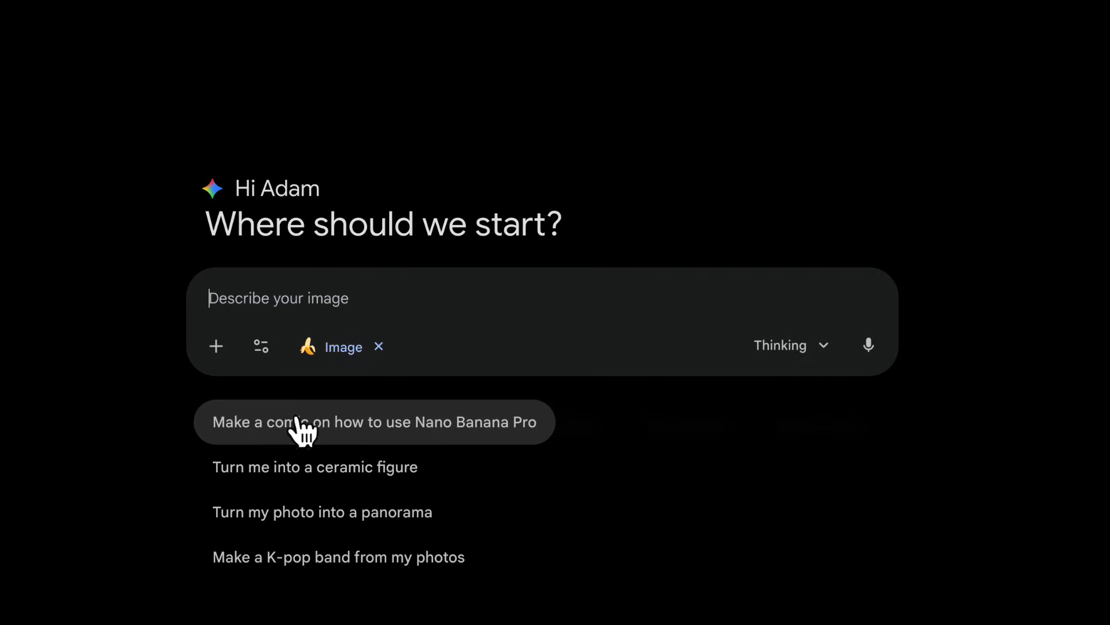
pyautogui.click(261, 347)
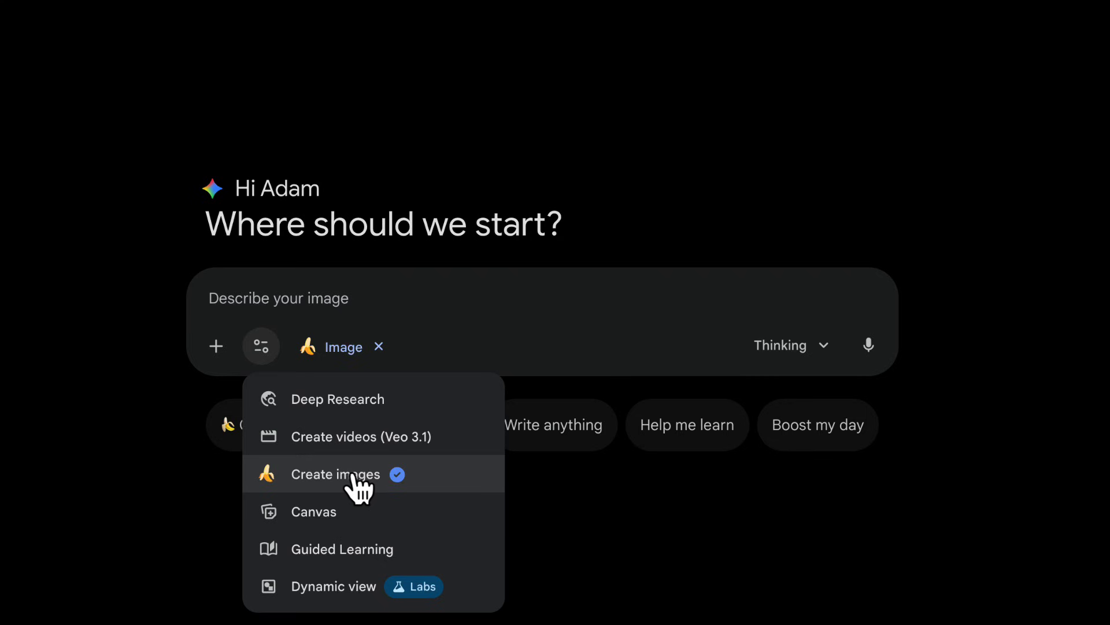
# Step: Paste the retro boxing-game retrospective prompt and highlight the phrase 'major world title fights'
pyautogui.click(298, 295)
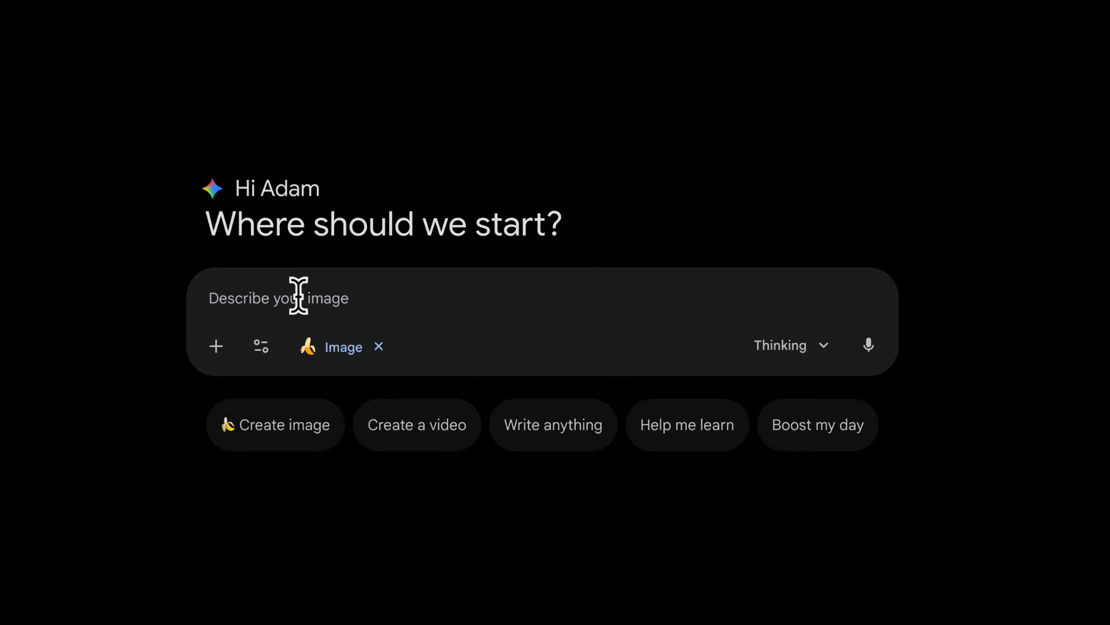
pyautogui.write("Create an image displaying a career retrospective of Anthony Joshua's major world title fights in the style of Mike Tyson's punch out.")
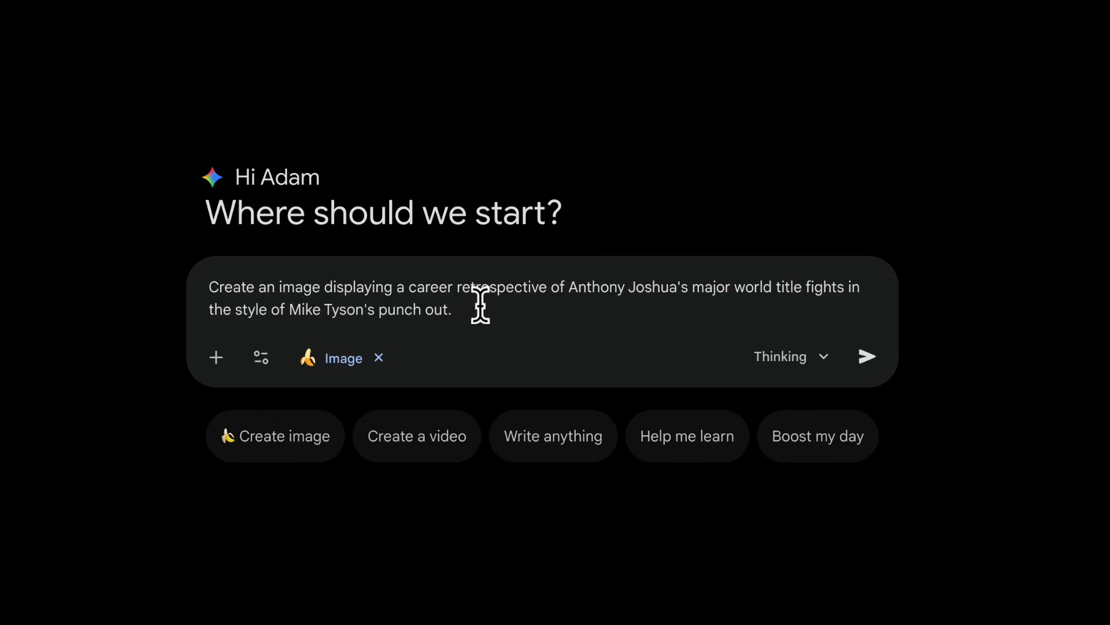
pyautogui.hotkey('ctrl', 'a')
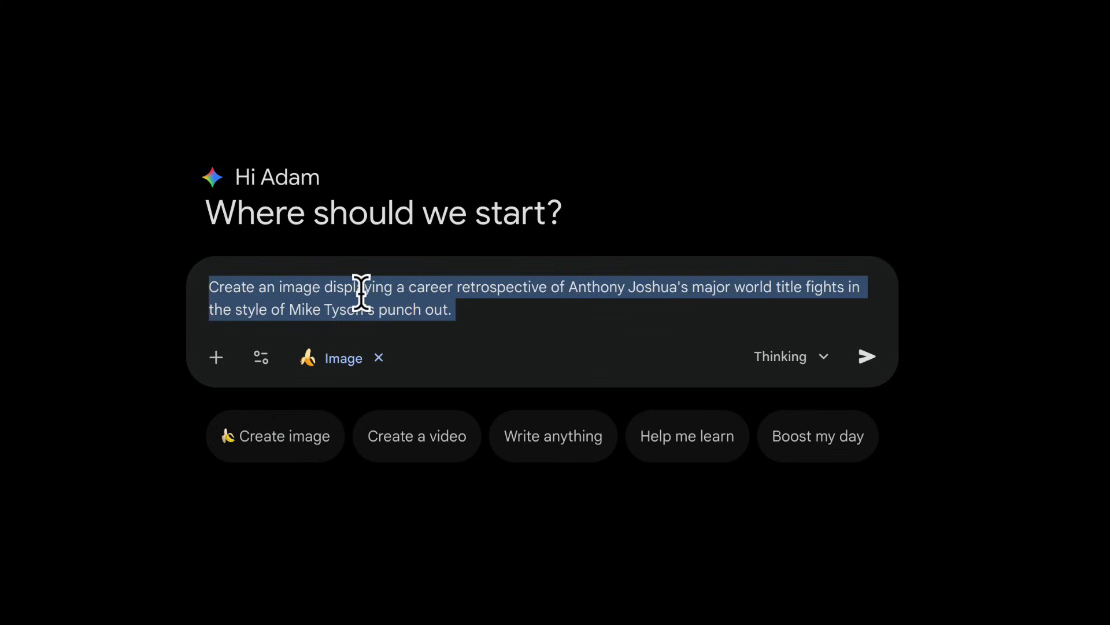
pyautogui.moveTo(690, 286); pyautogui.dragTo(843, 288)
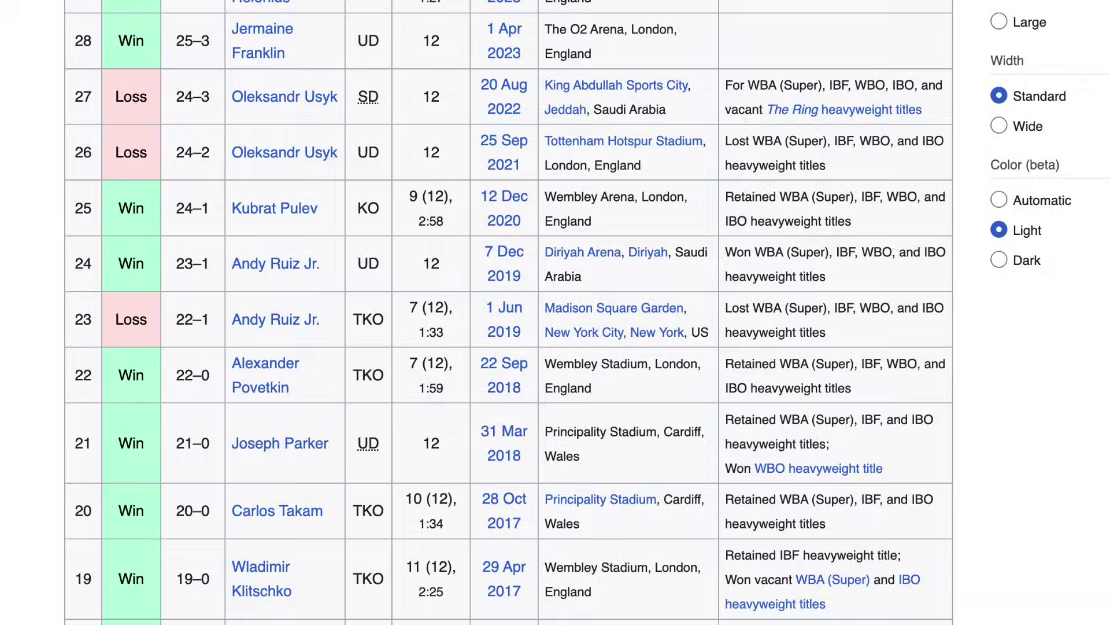
pyautogui.scroll(-5, 313, 460)
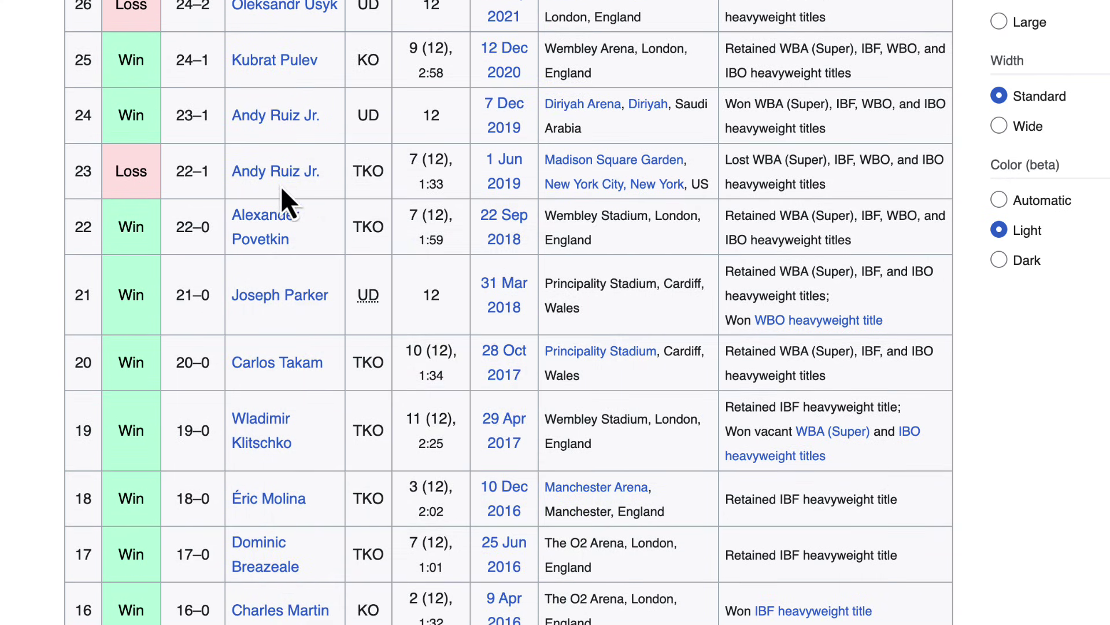
pyautogui.scroll(3, 282, 198)
pyautogui.moveTo(268, 54)
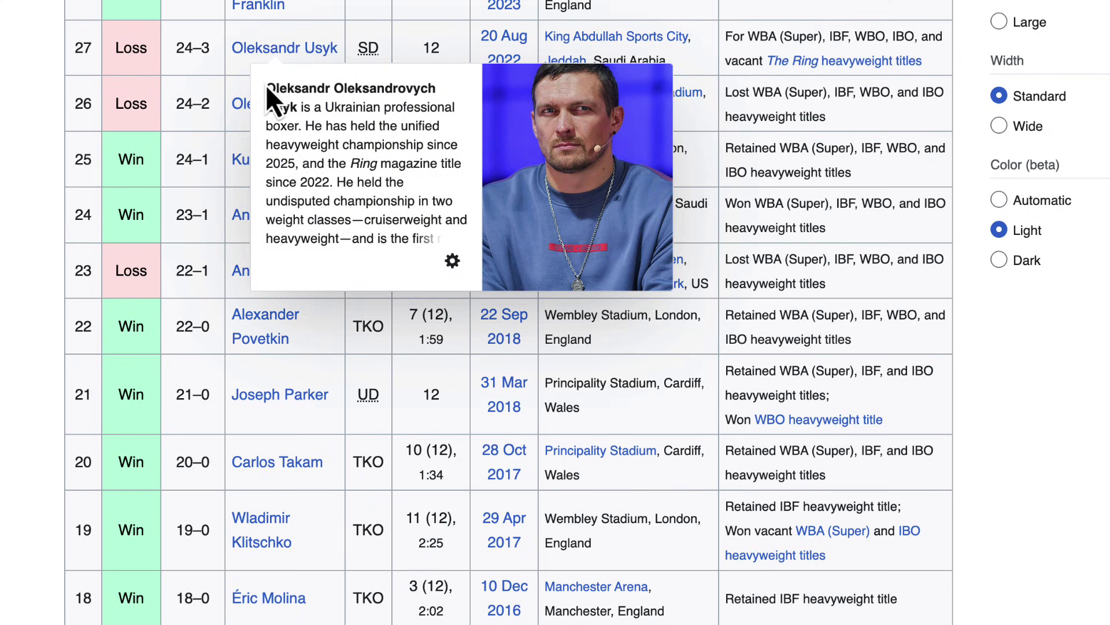
pyautogui.moveTo(260, 549)
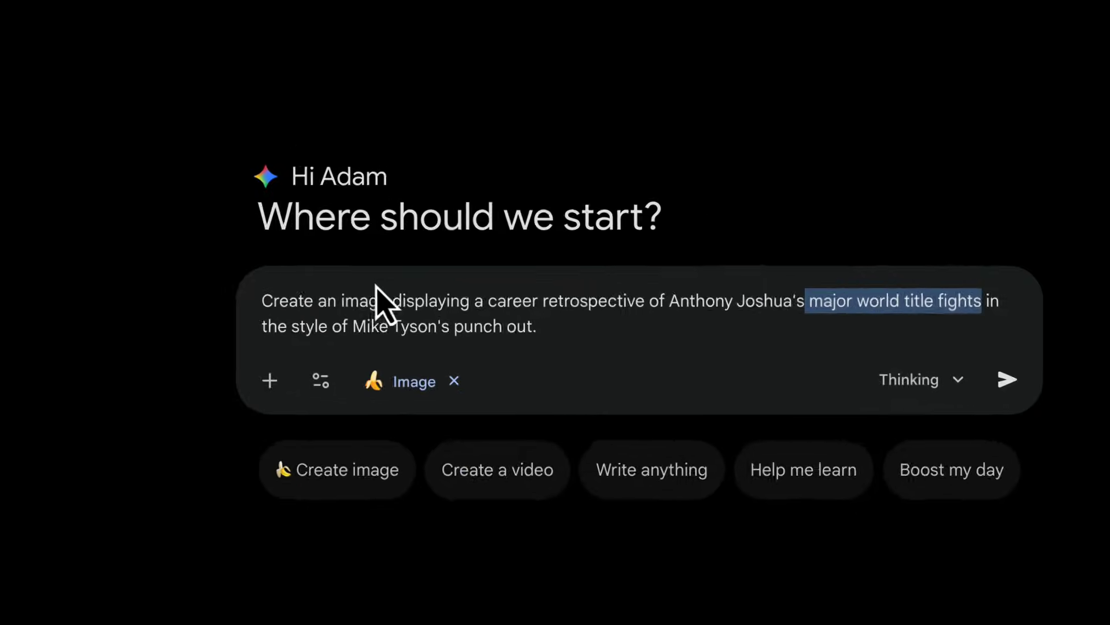
# Step: Generate the pixel-art title bout retrospective image and view it full-size
pyautogui.click(945, 388)
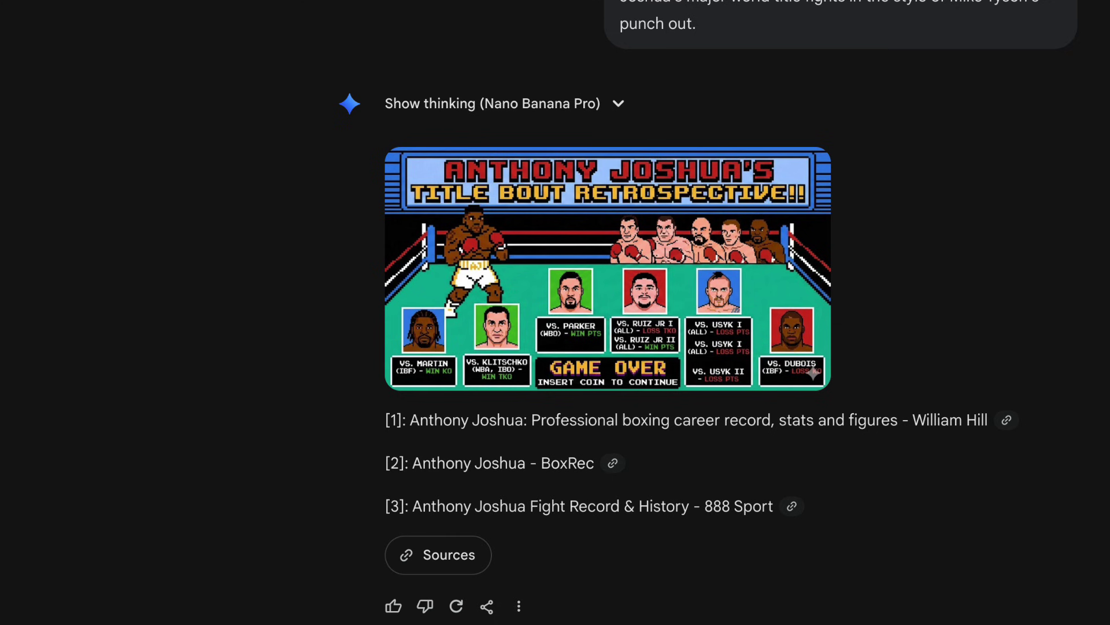
pyautogui.click(463, 279)
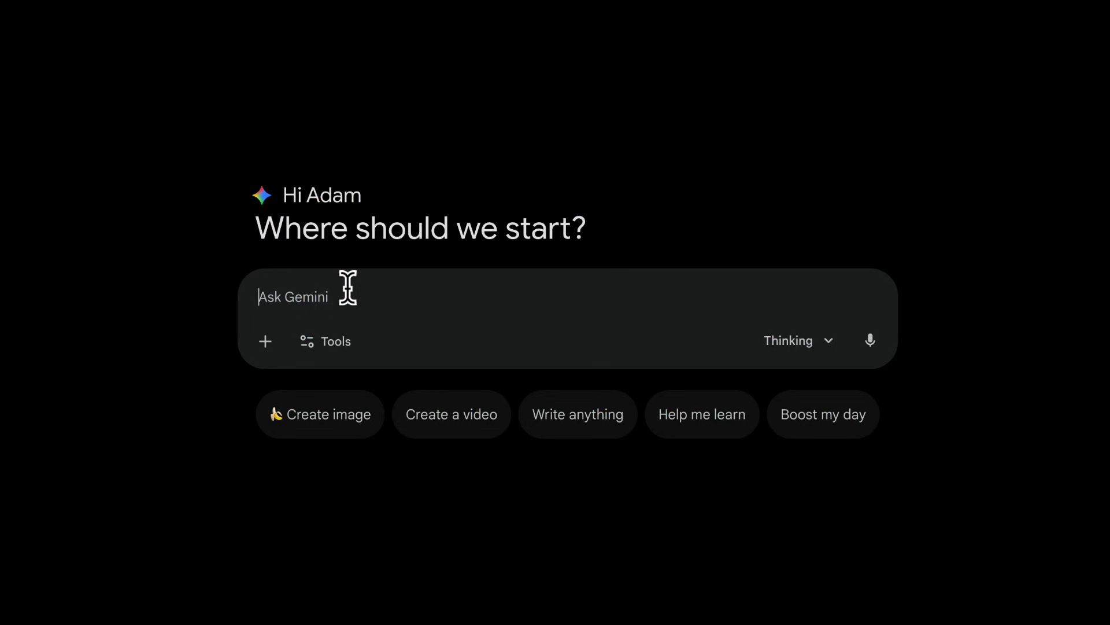
# Step: Paste the five-line Google Q3 FY26 earnings infographic prompt and review its lines
pyautogui.click(347, 287)
pyautogui.write("Please create an infographic detailing Google's Q3 FY26 Earnings. Broken down by Business Area with Year on Year comparisons.  Use Google search to get the figures Use the below image as a reference for the design")
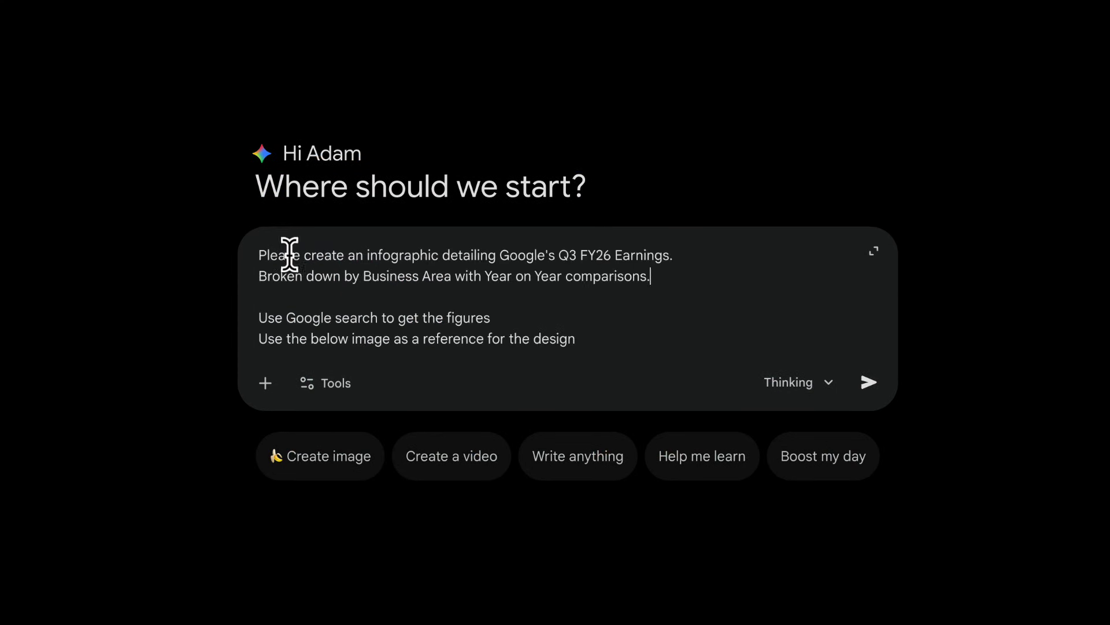
pyautogui.moveTo(280, 255); pyautogui.dragTo(669, 265)
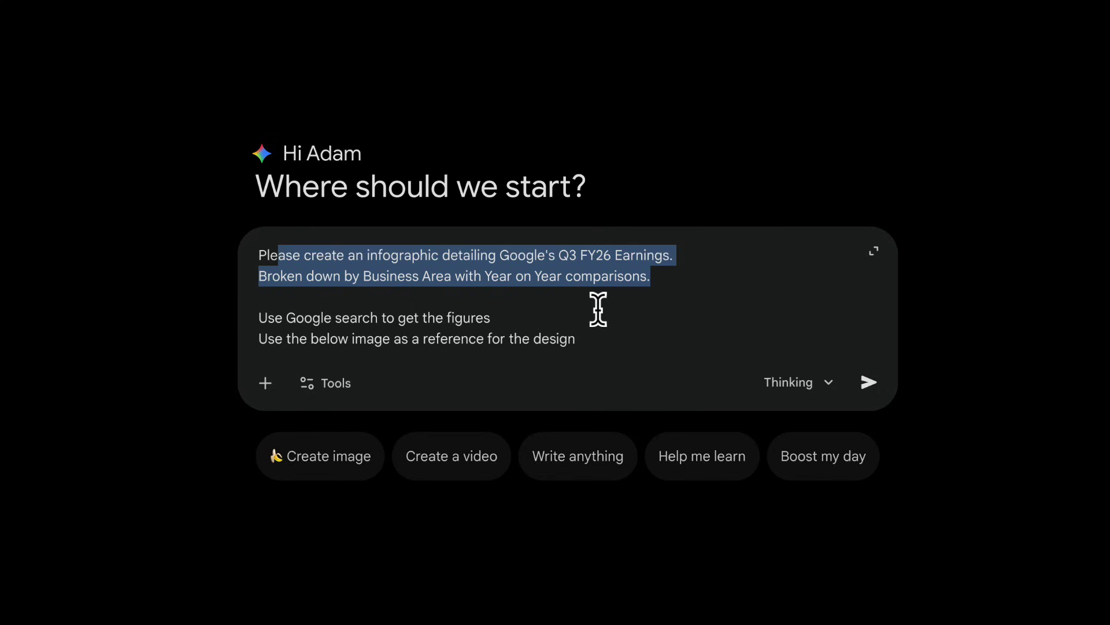
pyautogui.moveTo(277, 317); pyautogui.dragTo(483, 317)
pyautogui.moveTo(291, 338); pyautogui.dragTo(581, 339)
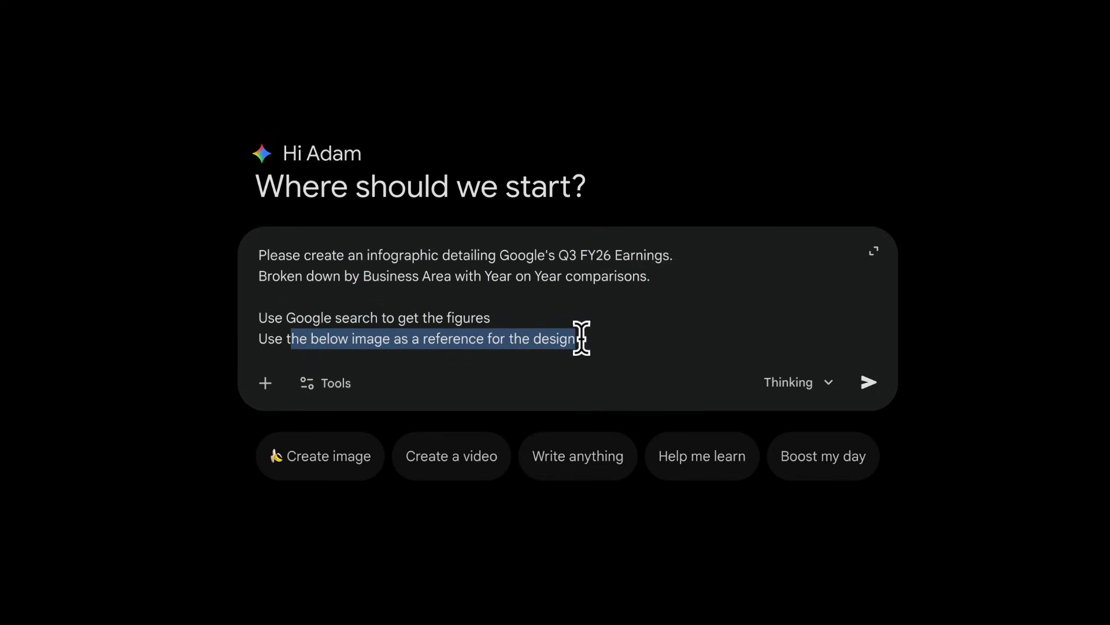
# Step: Upload the 0159601 Structure of Earnings Survey infographic PNG from Downloads as reference
pyautogui.click(266, 383)
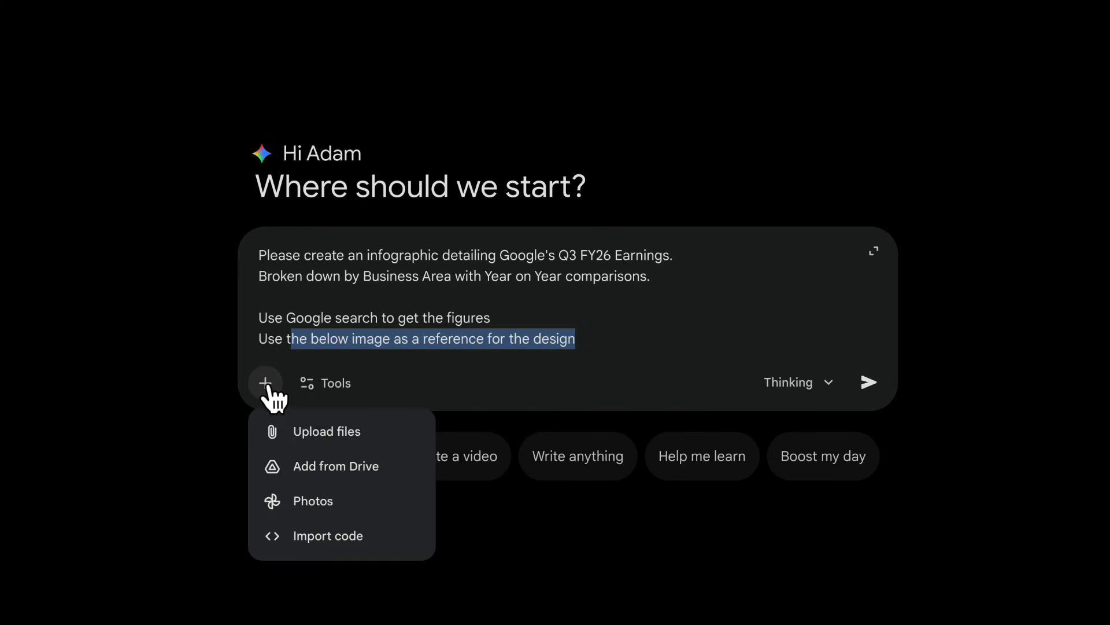
pyautogui.click(321, 430)
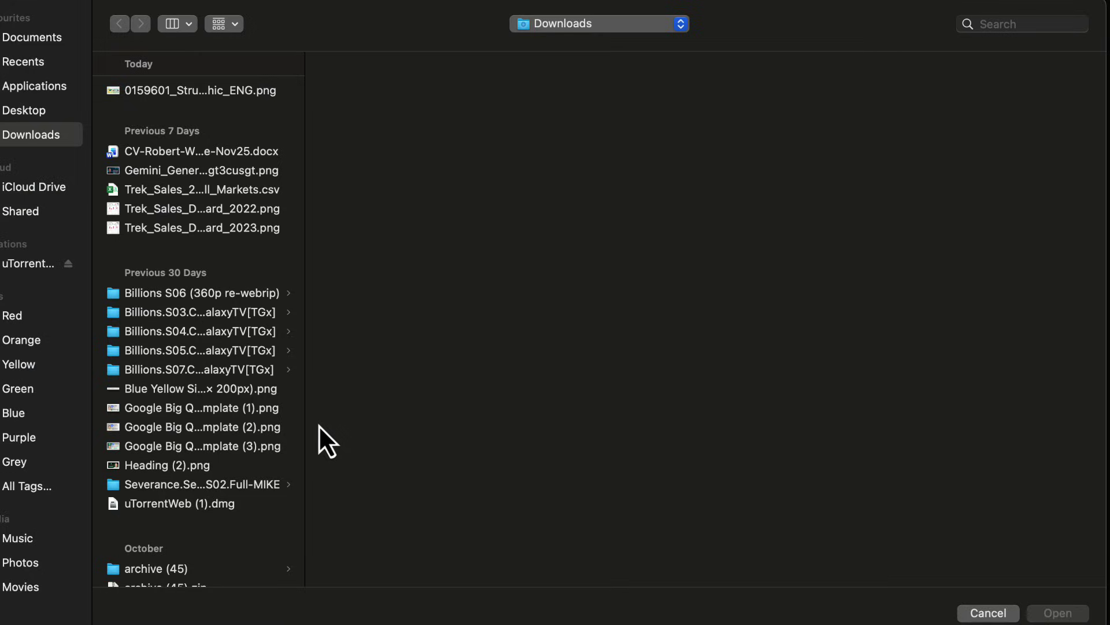
pyautogui.click(205, 90)
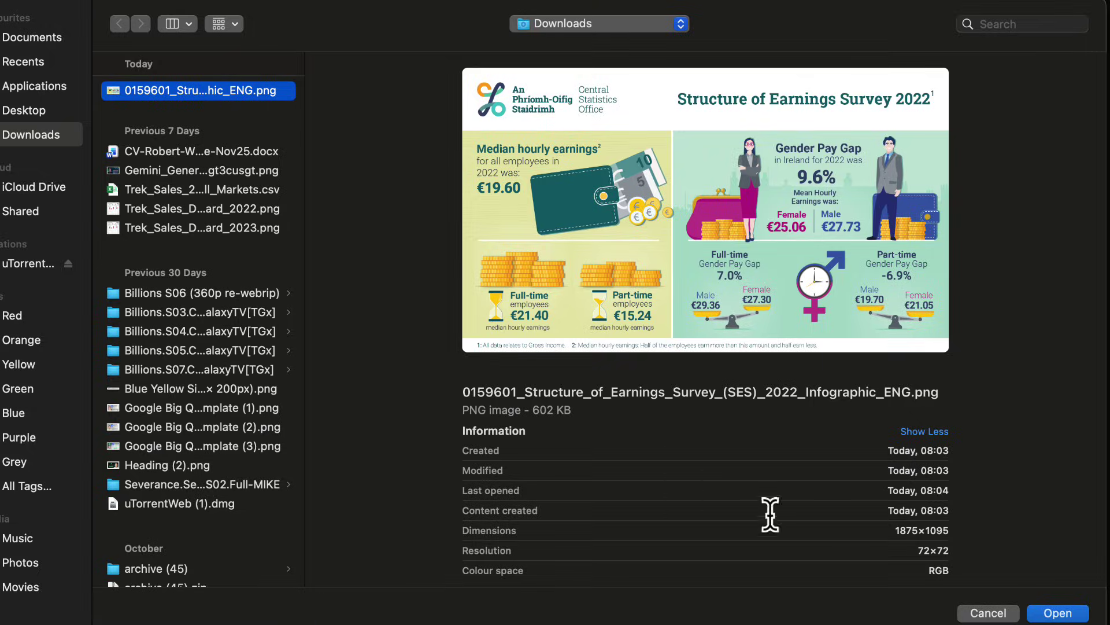
pyautogui.click(1058, 613)
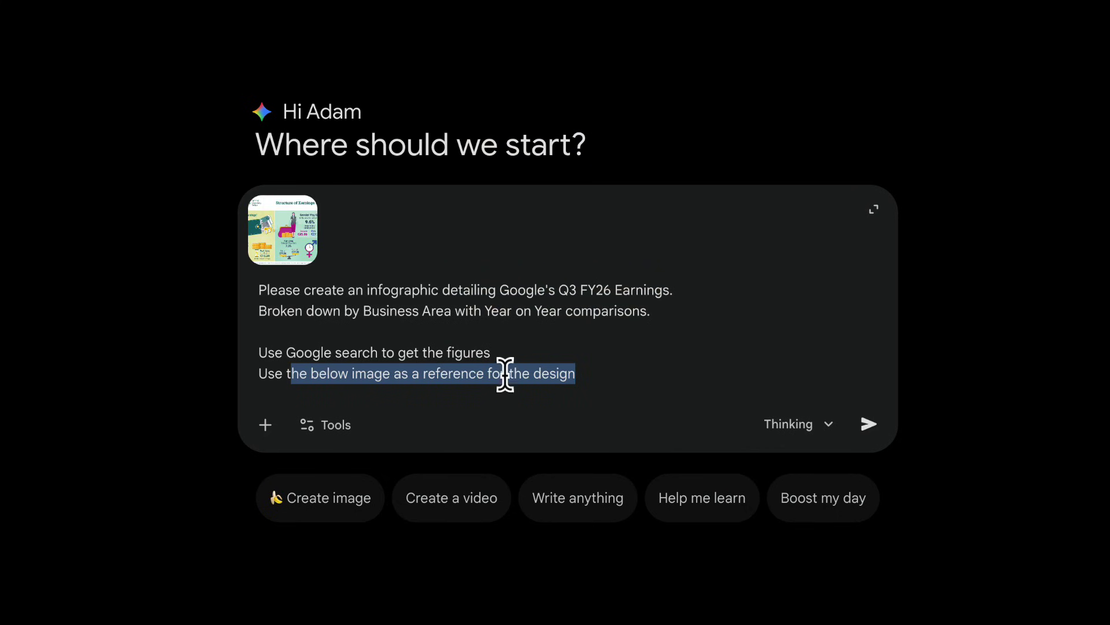
# Step: Generate the Google Q3 2025 earnings infographic and view it full size
pyautogui.click(878, 433)
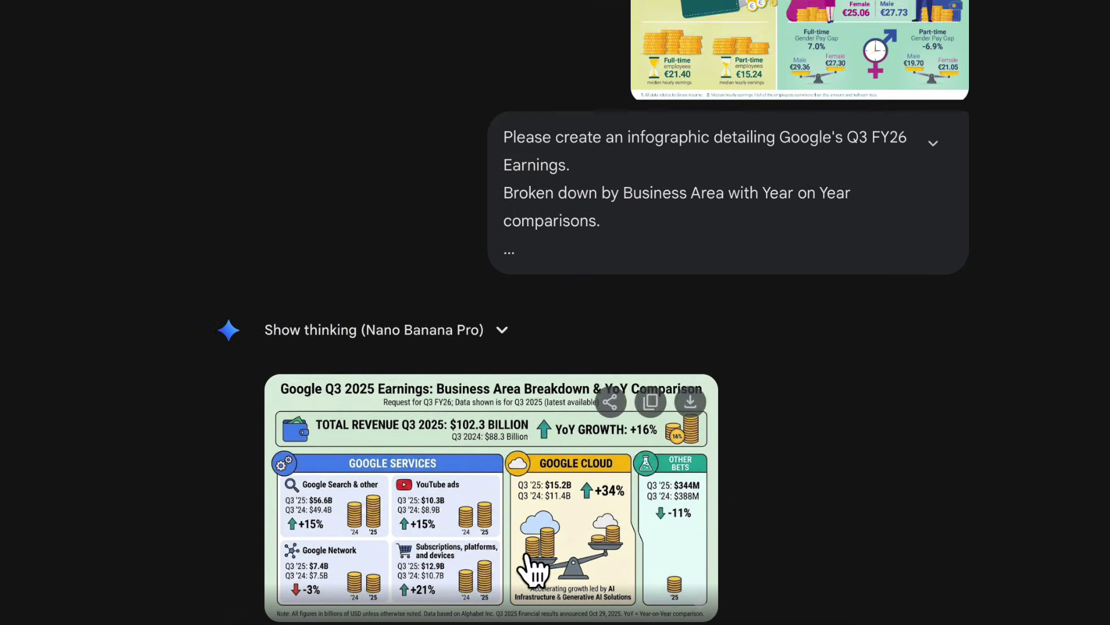
pyautogui.click(525, 402)
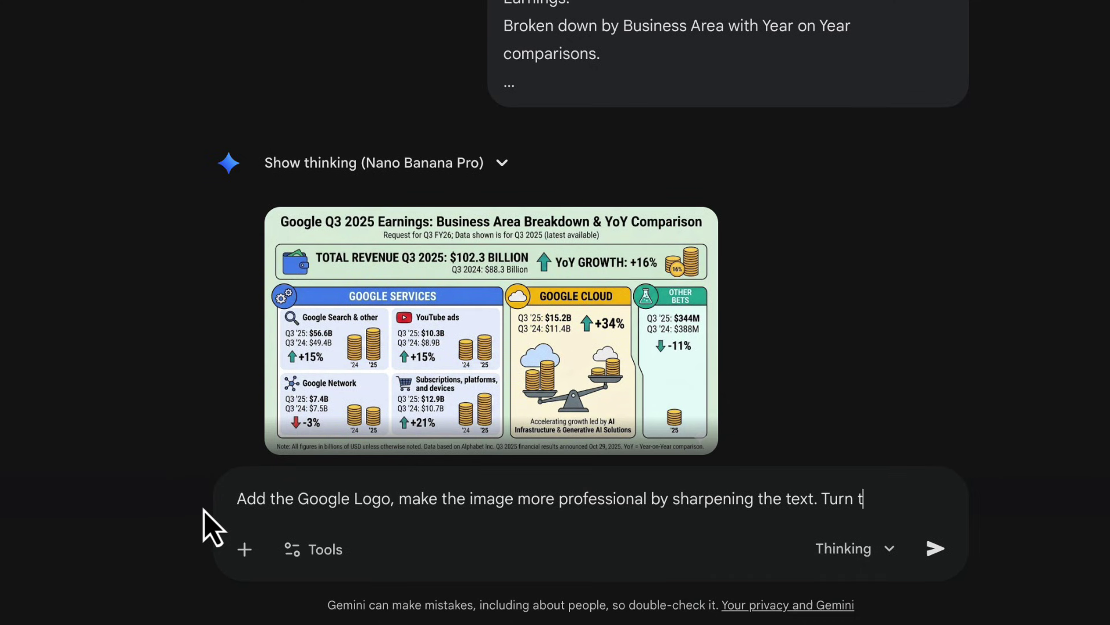
# Step: Request the Google logo, sharper text and a white background, then view the revised infographic
pyautogui.write('he background white')
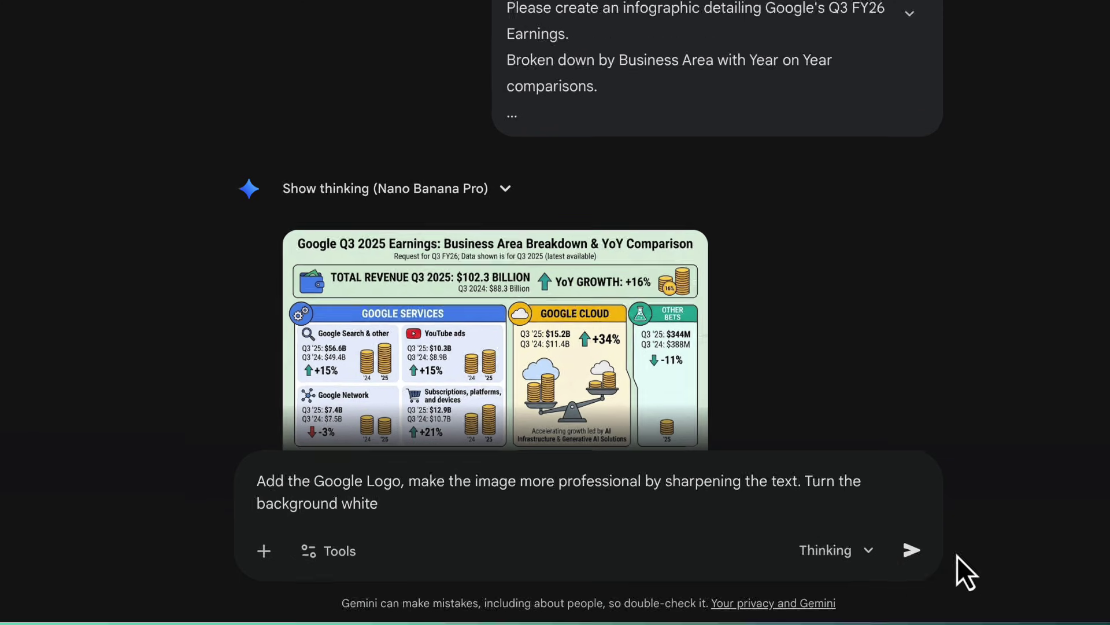
pyautogui.click(911, 549)
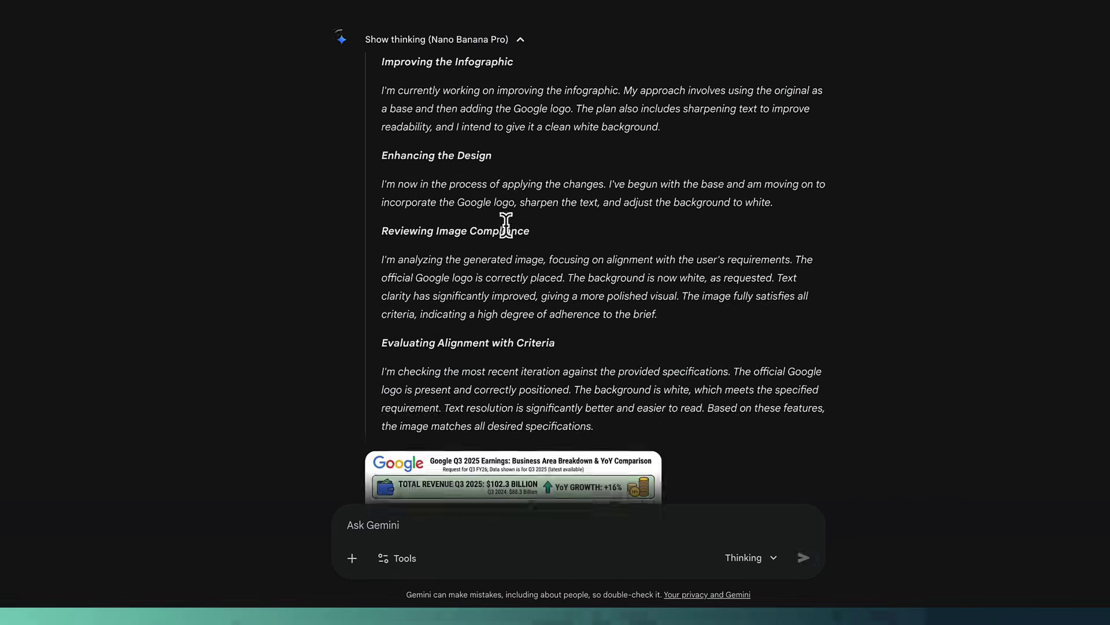
pyautogui.moveTo(542, 352)
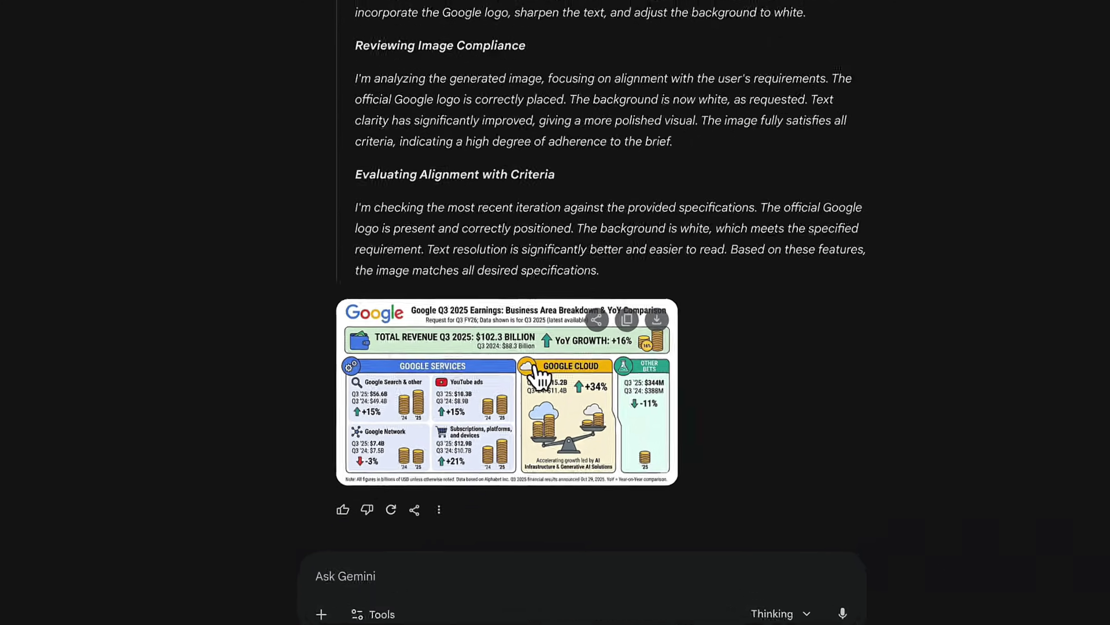
pyautogui.click(541, 376)
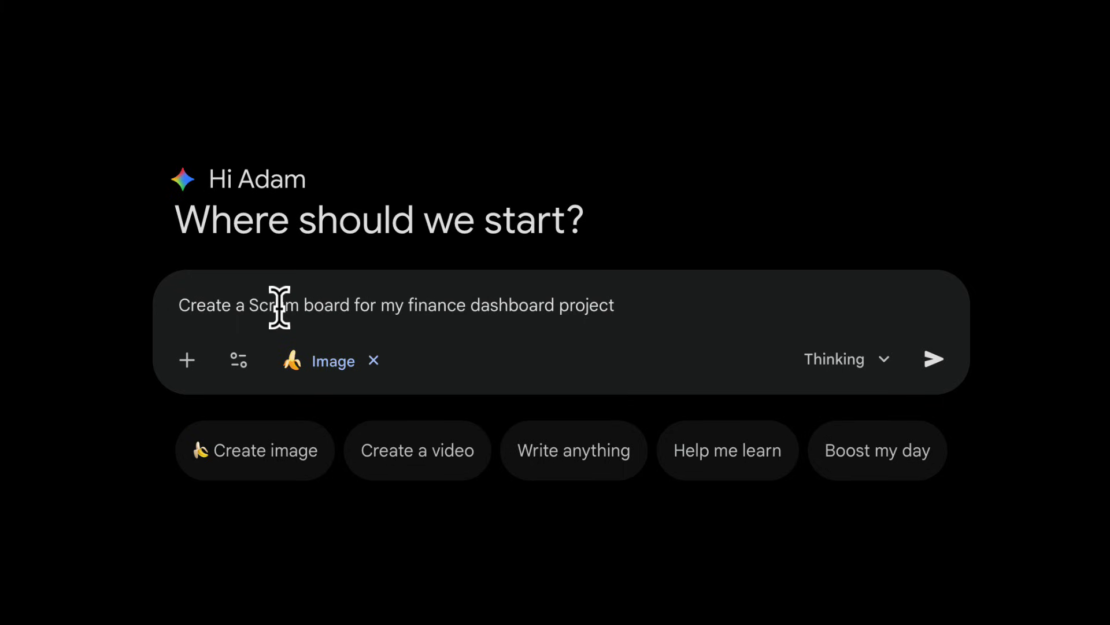
# Step: Request a finance dashboard Scrum board image with the pasted task details on a new line
pyautogui.write('details b')
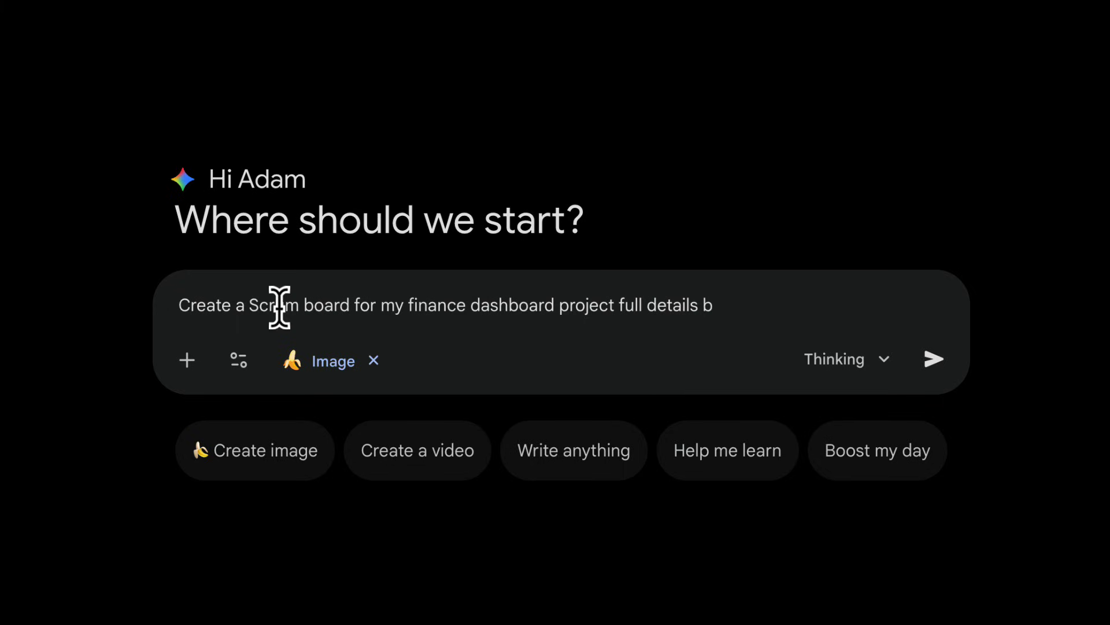
pyautogui.write('elow')
pyautogui.hotkey('shift', 'Return')
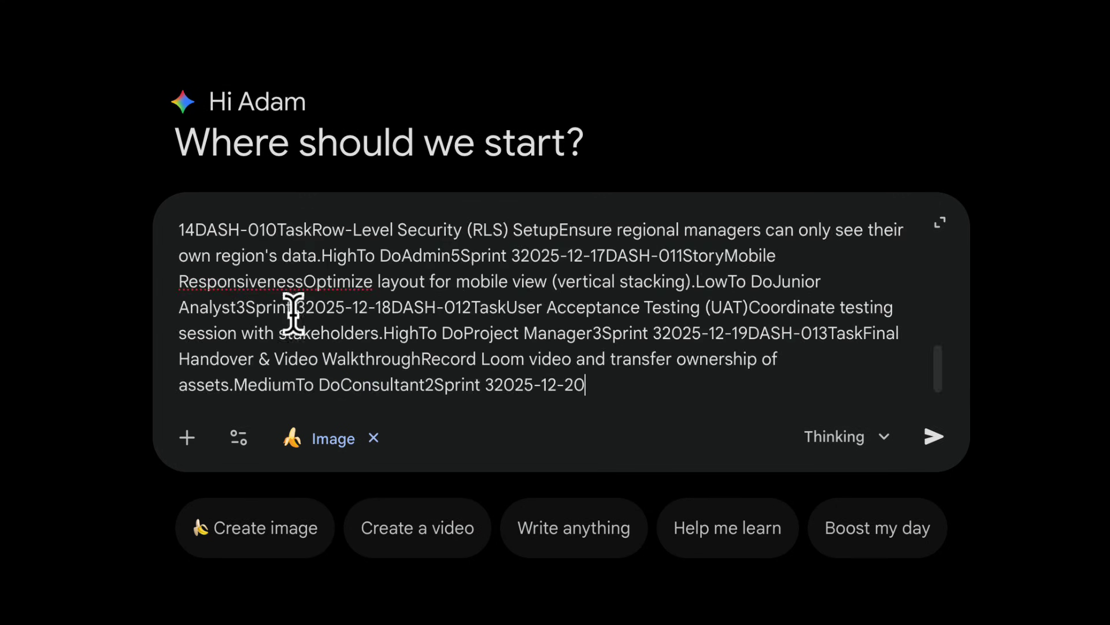
pyautogui.scroll(15, 329, 324)
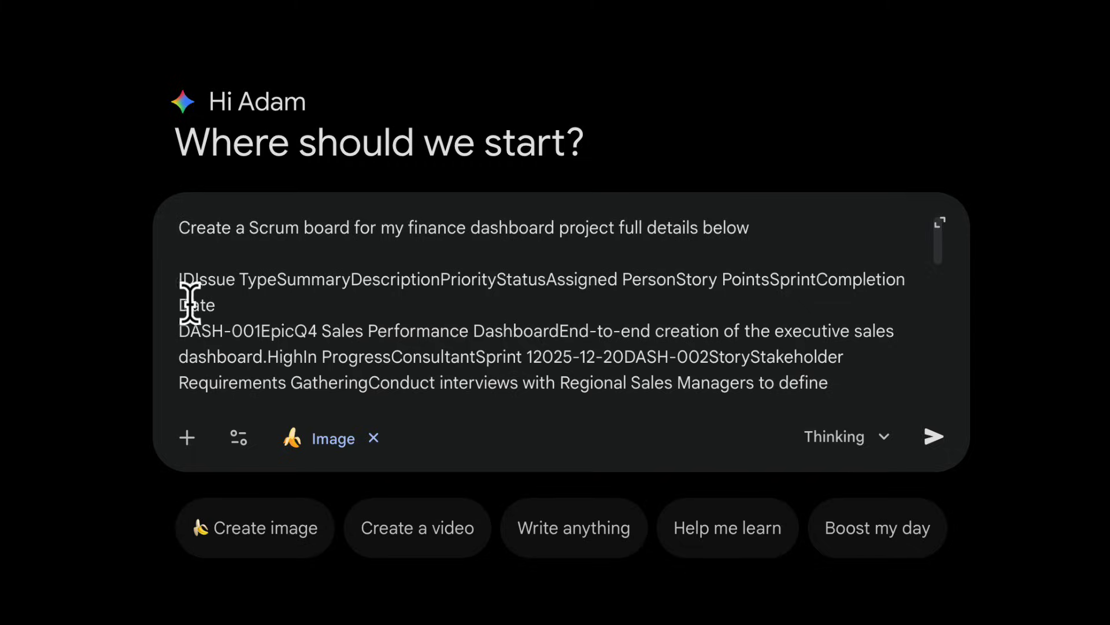
pyautogui.click(939, 439)
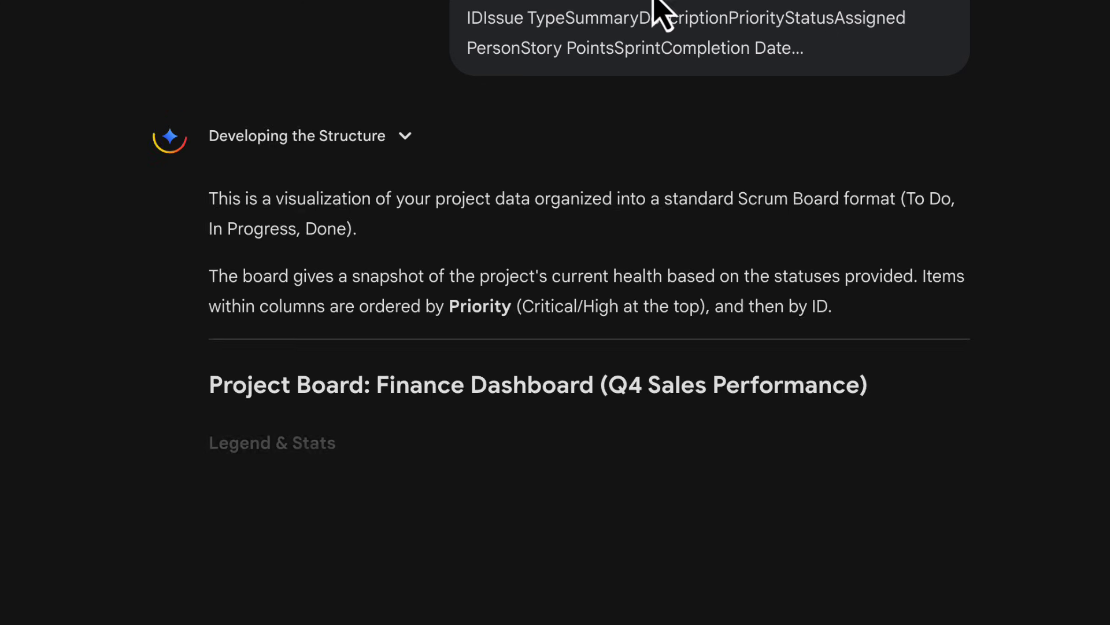
pyautogui.scroll(-3, 608, 69)
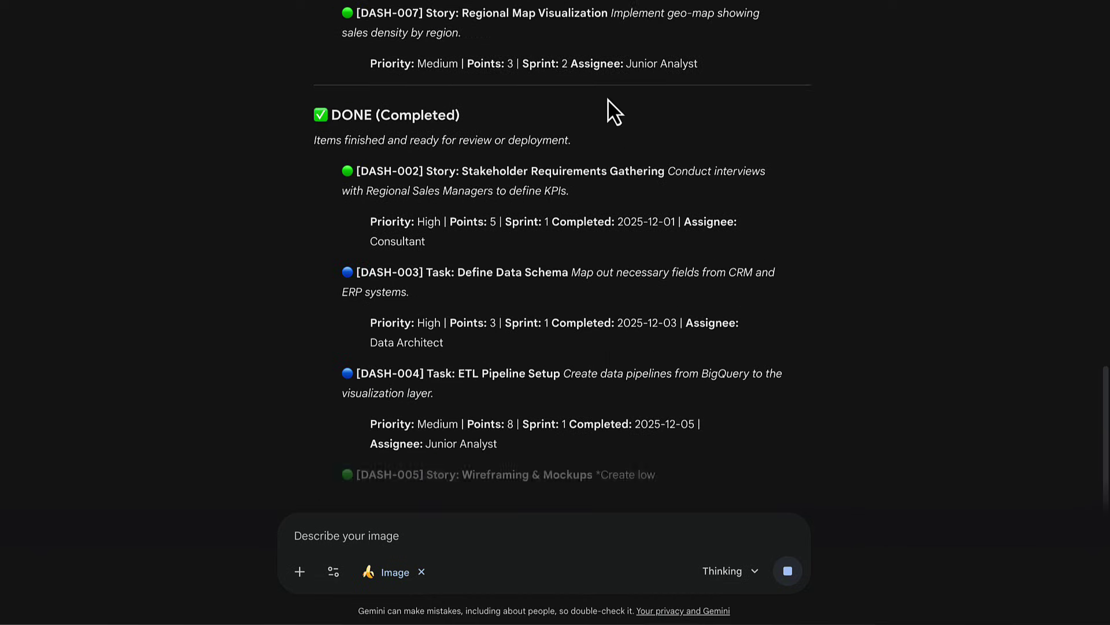
pyautogui.scroll(20, 608, 98)
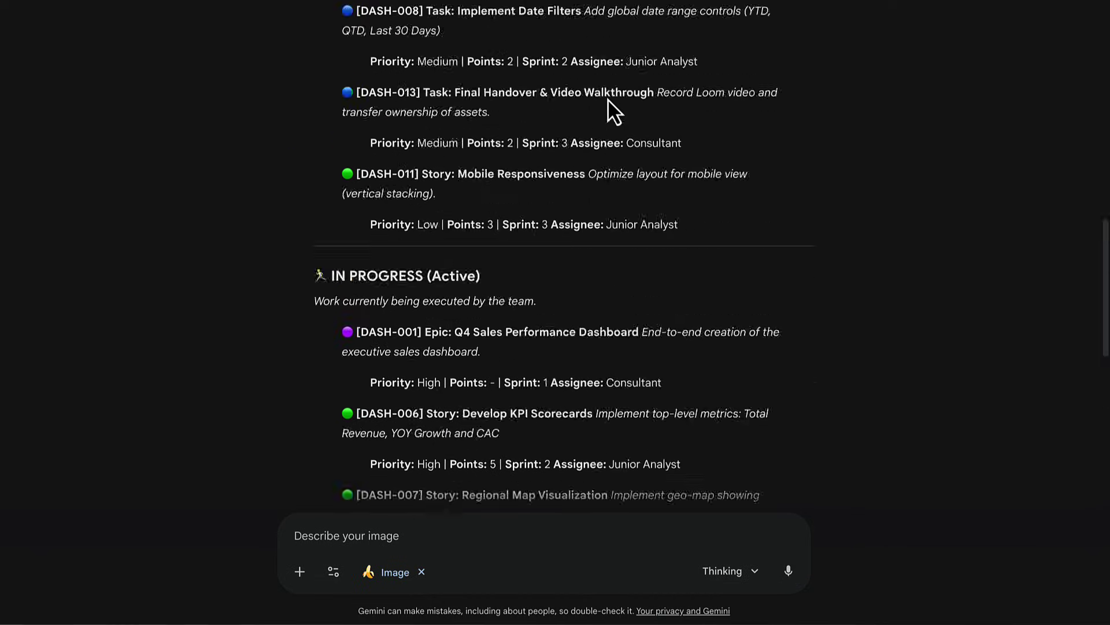